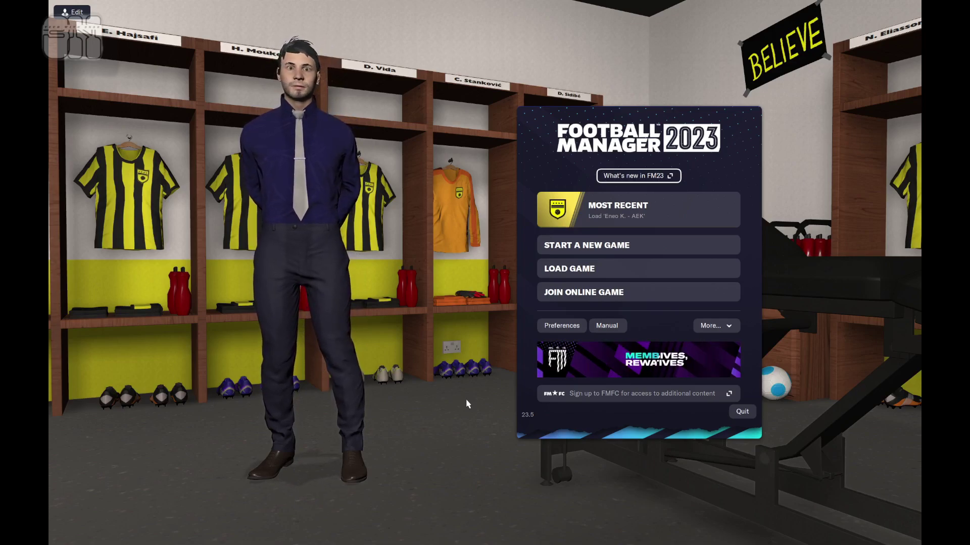
Step: Start a new game from the Football Manager 2023 main menu
left_click(601, 246)
Step: Choose Career, browse Europe's playable nations in the country list, then close it
left_click(448, 242)
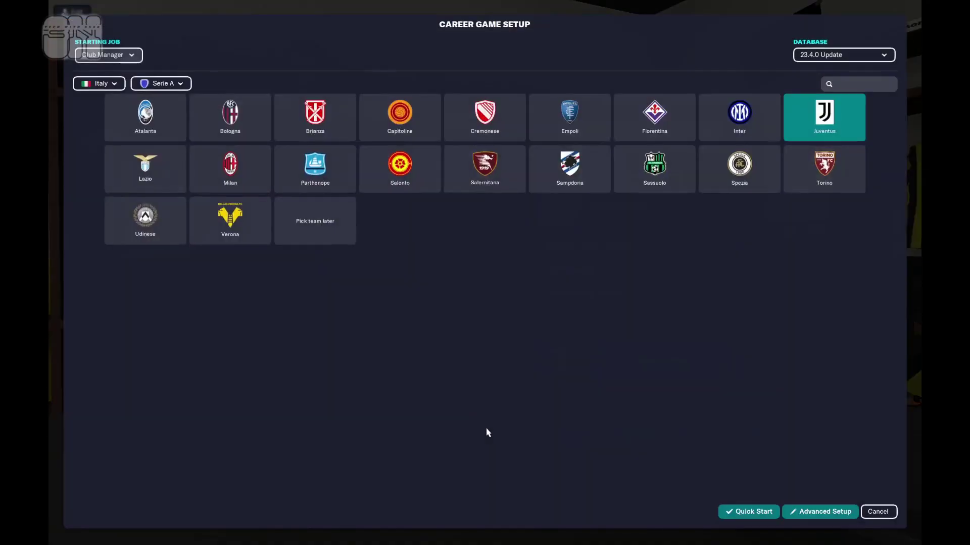
left_click(99, 83)
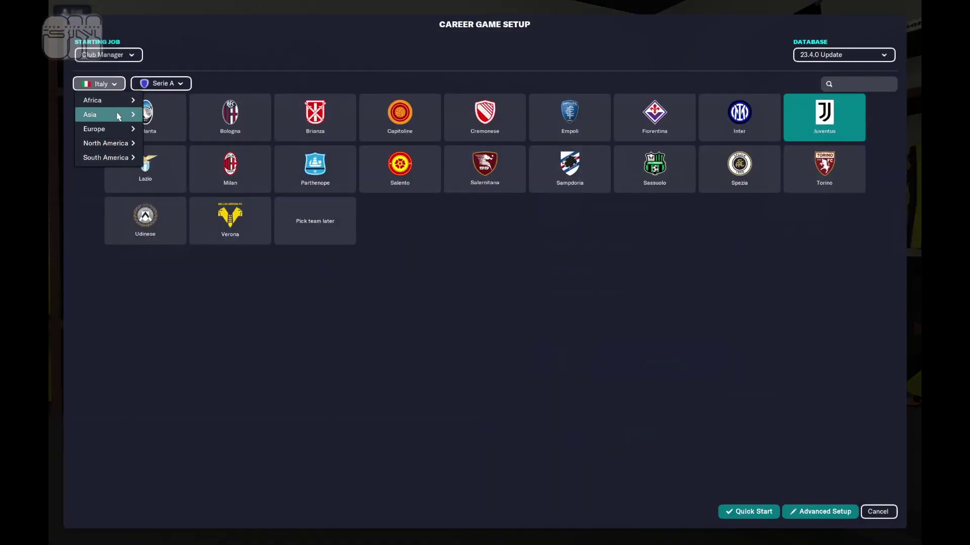
mouse_move(124, 131)
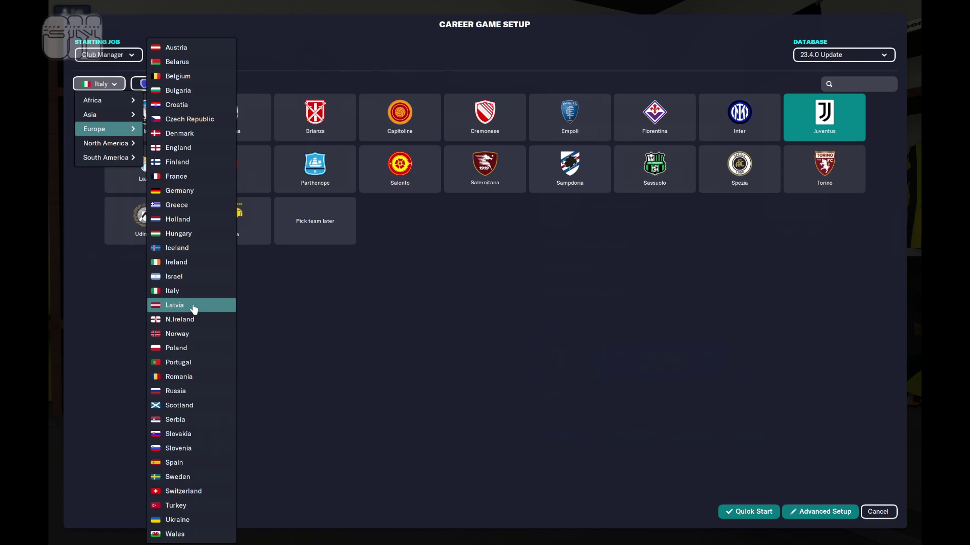
left_click(295, 307)
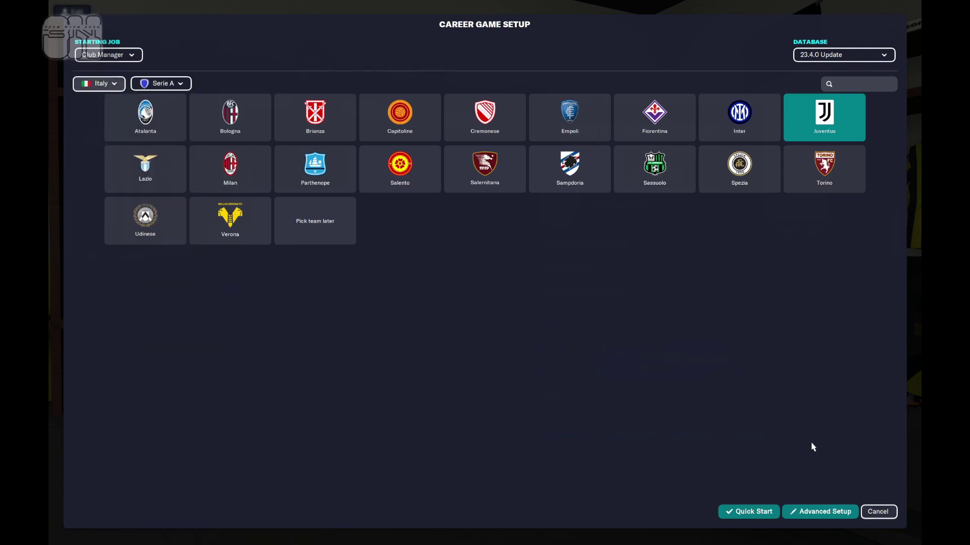
Step: Cancel career setup, then in the editor start Rules > Add Nation Rules and open the nation choices
left_click(878, 515)
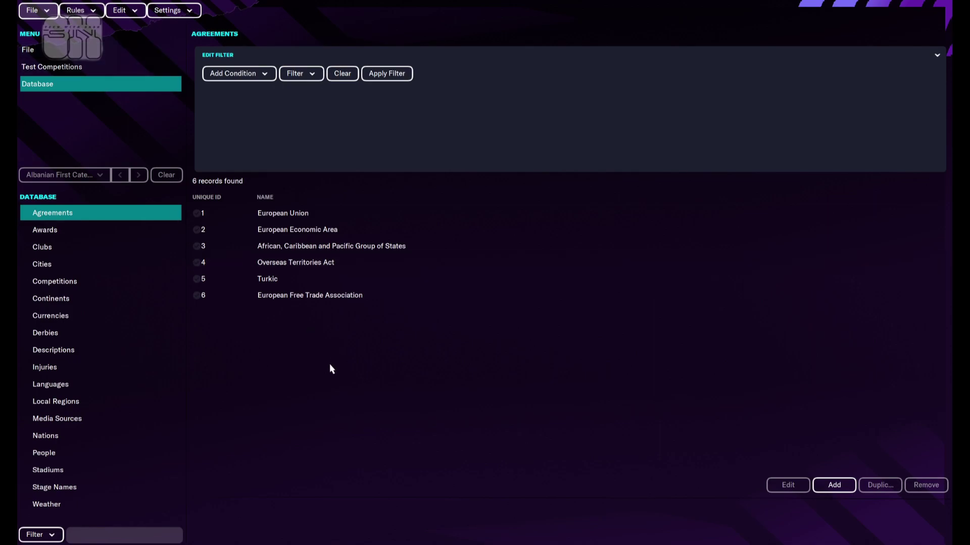
left_click(77, 10)
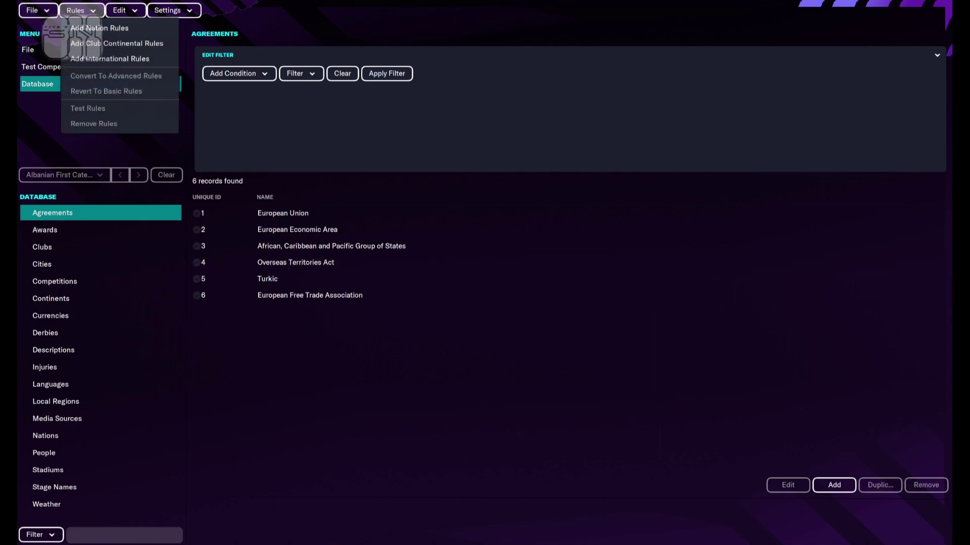
left_click(96, 31)
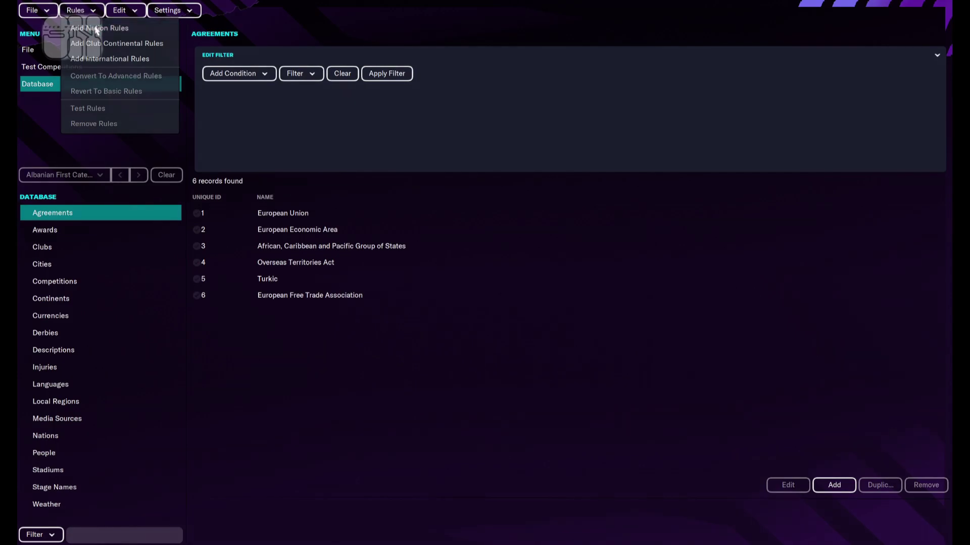
left_click(531, 256)
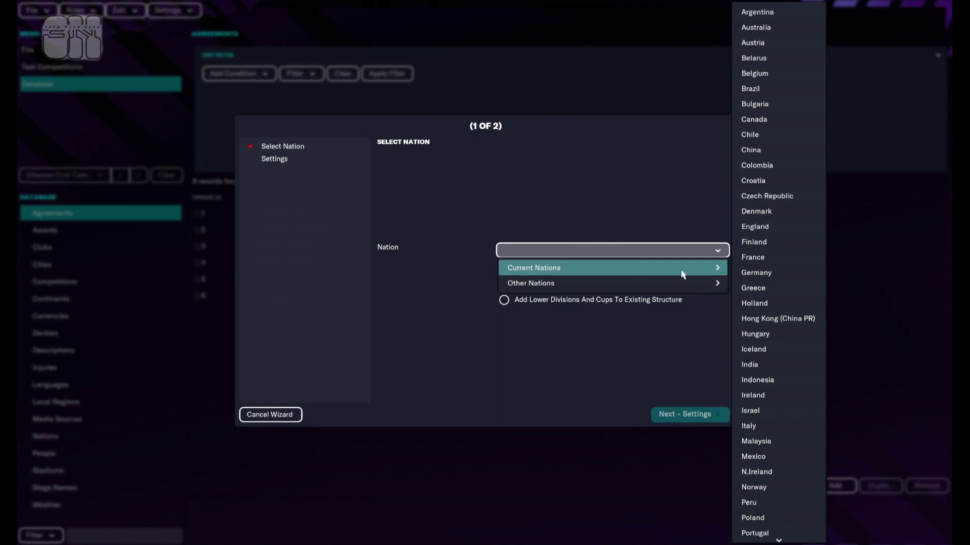
Step: Pick Other Nations > Albania, keep Create New Competitions And Rules, and advance to Settings
mouse_move(690, 269)
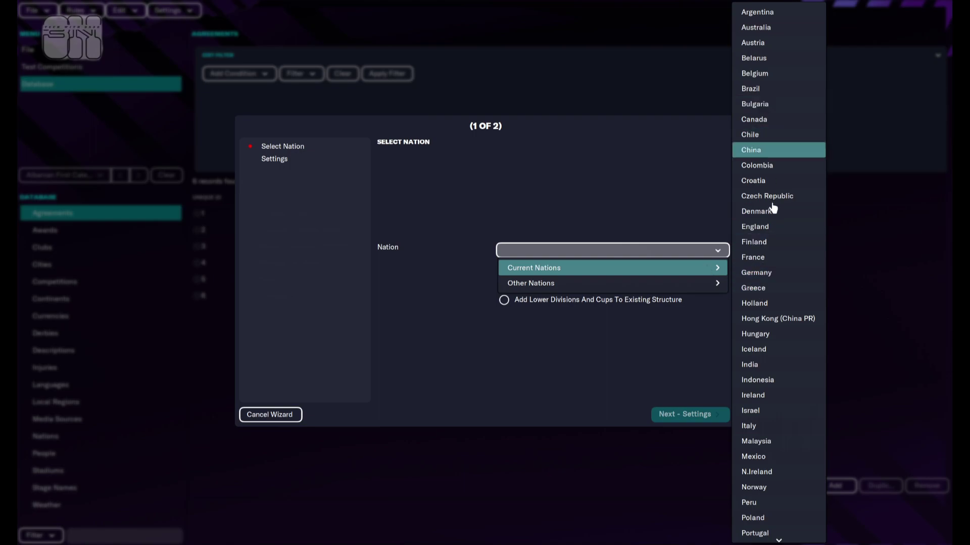
mouse_move(648, 294)
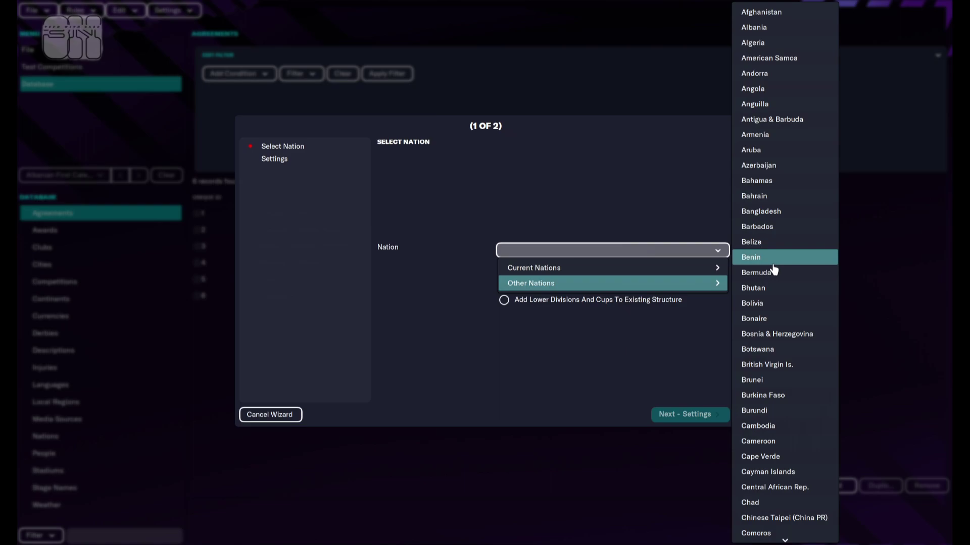
left_click(771, 34)
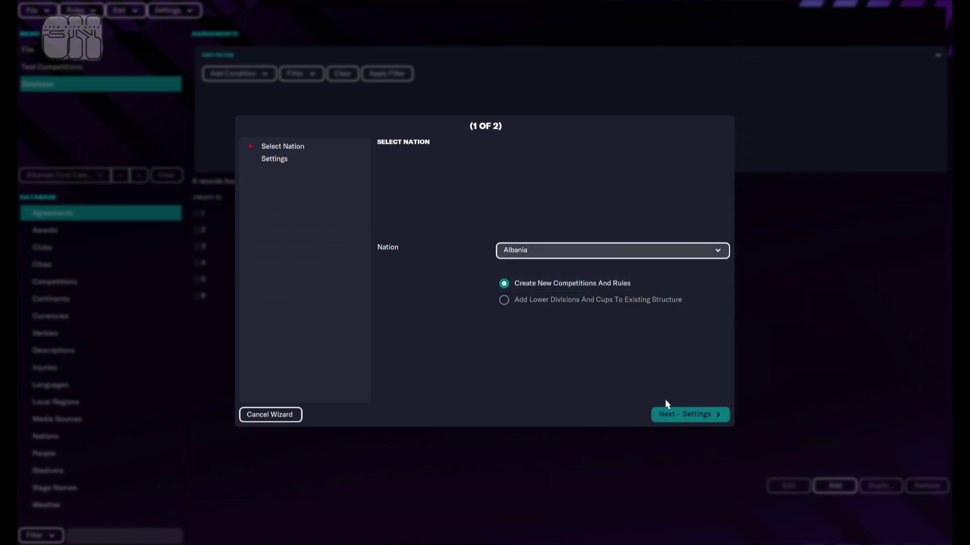
left_click(697, 415)
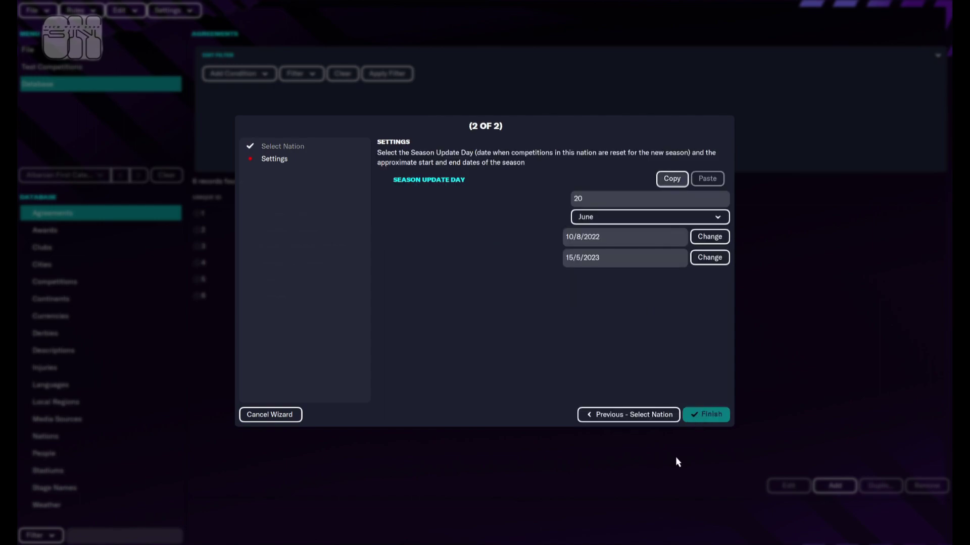
Step: Set the season update day to 1 and finish creating Albania's nation rules
left_click(631, 200)
key("BackSpace")
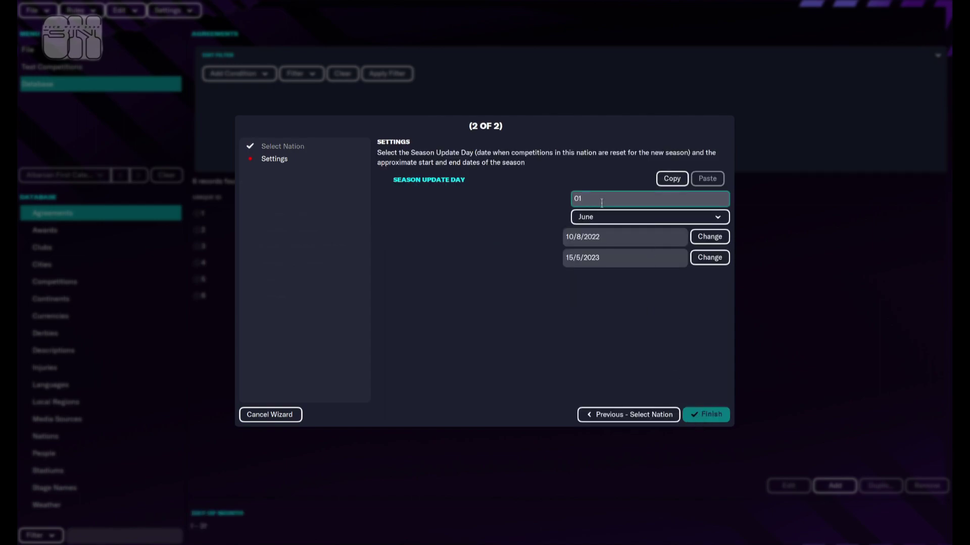
type("1")
left_click(706, 414)
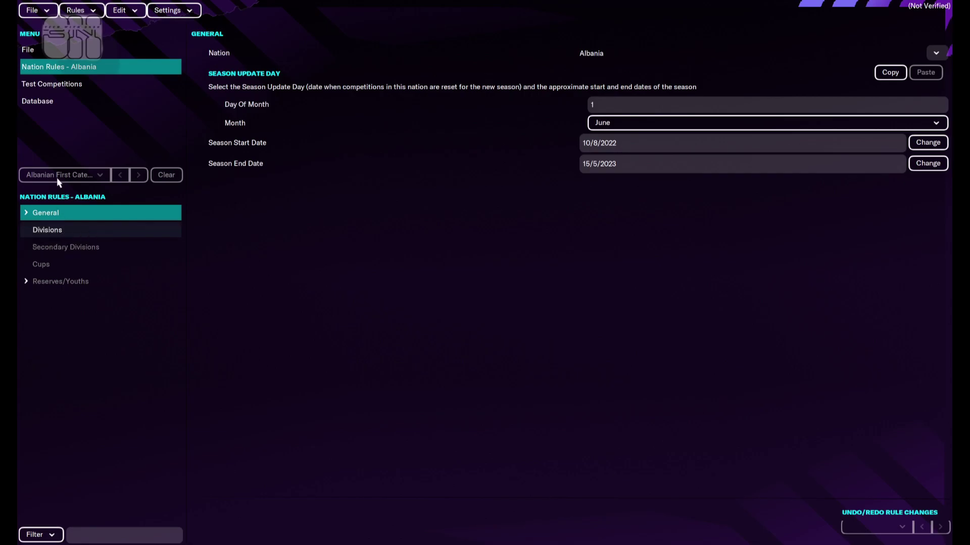
Step: In Database > Competitions, filter by Nation 'albania' and select the Albanian Superleague
left_click(49, 110)
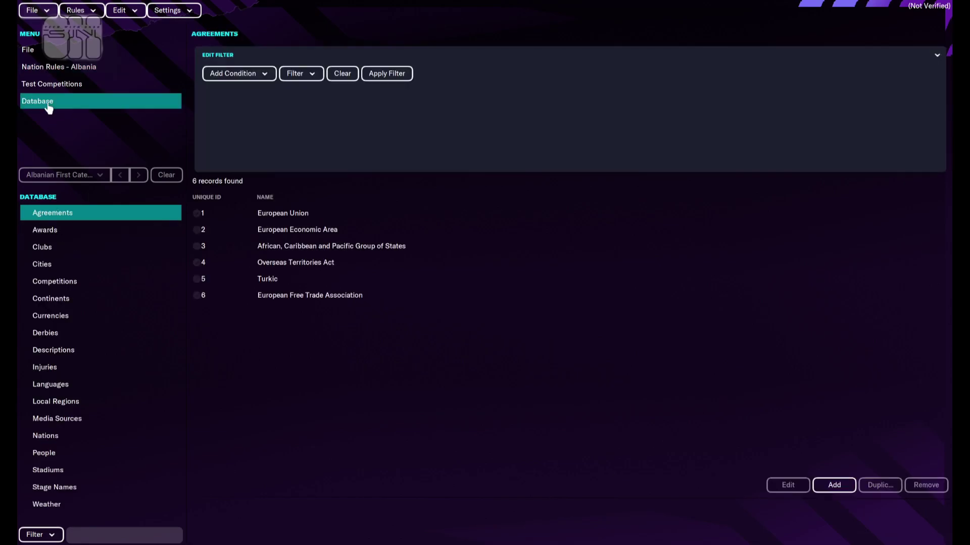
left_click(59, 288)
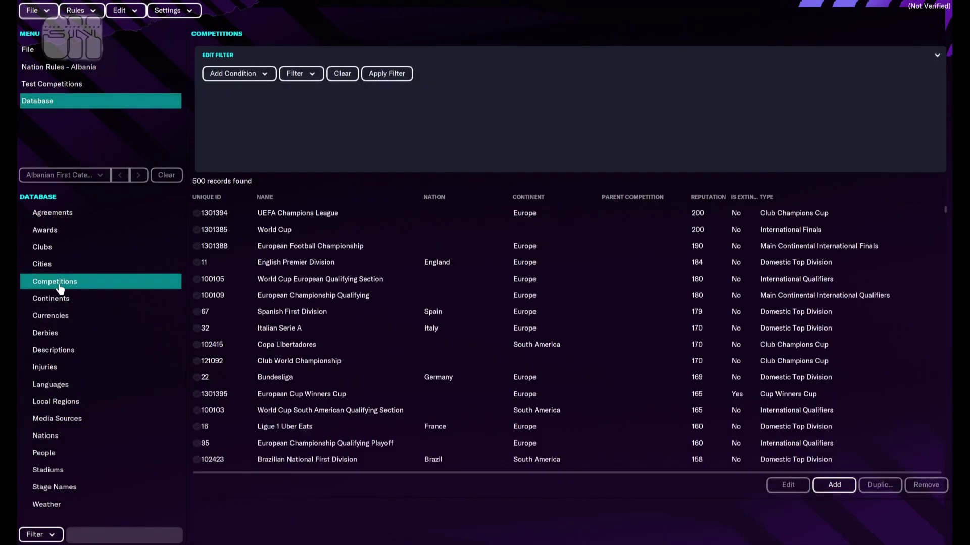
left_click(244, 75)
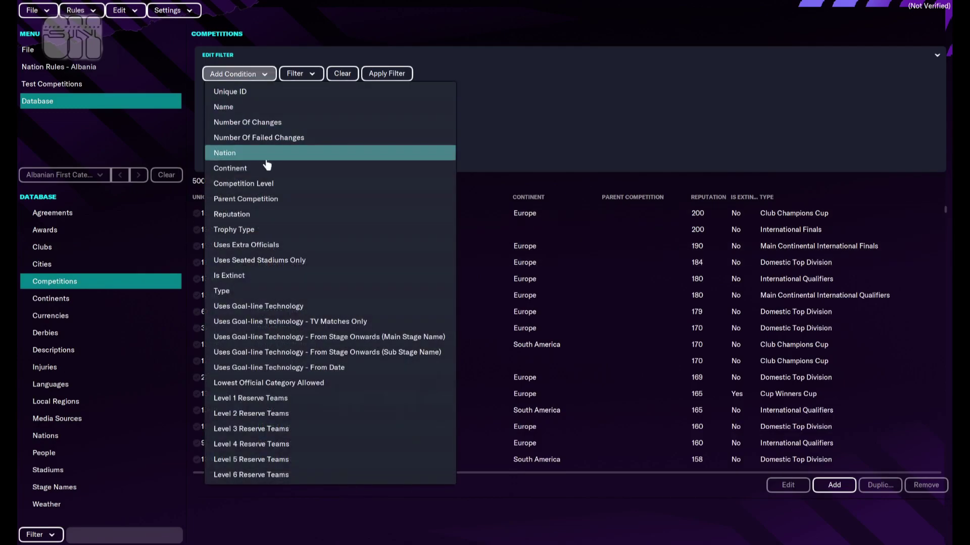
left_click(263, 155)
left_click(643, 92)
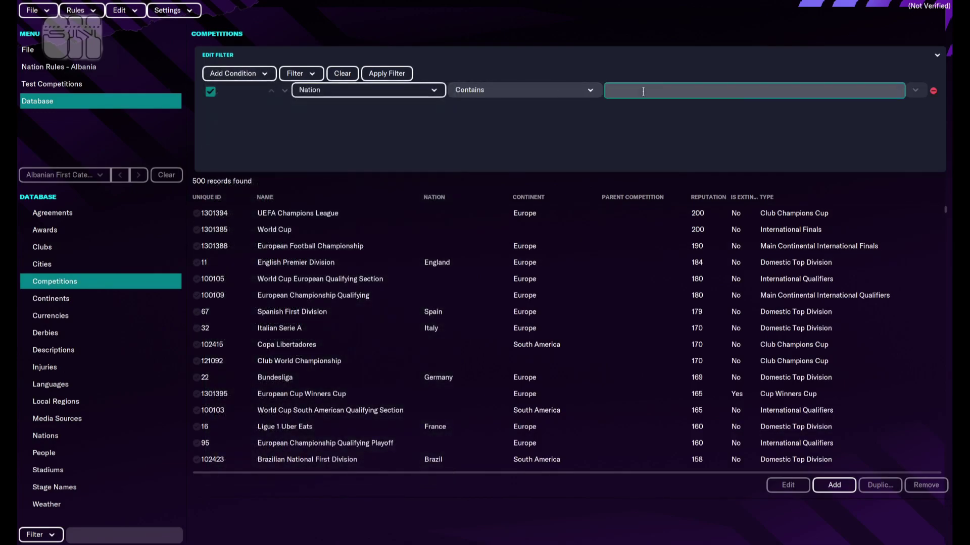
type("albania")
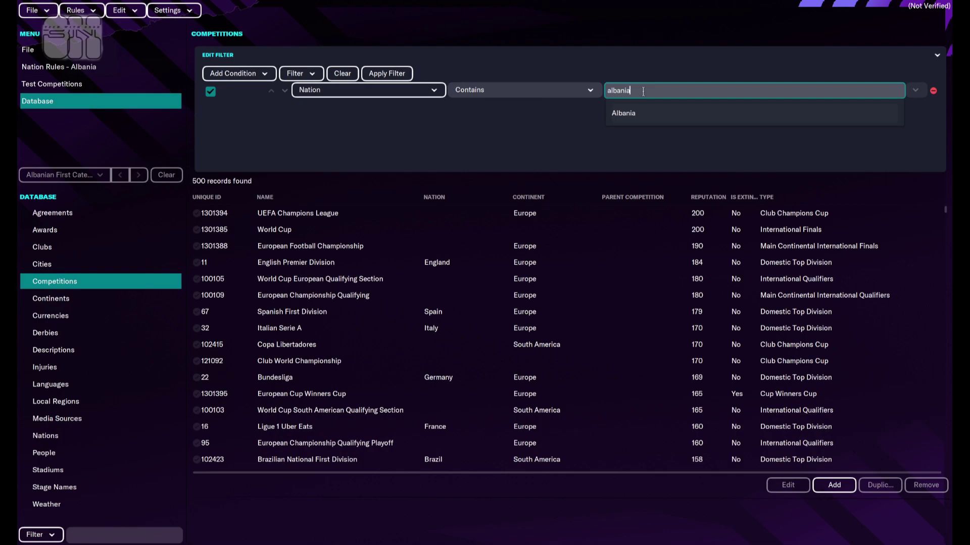
key("Return")
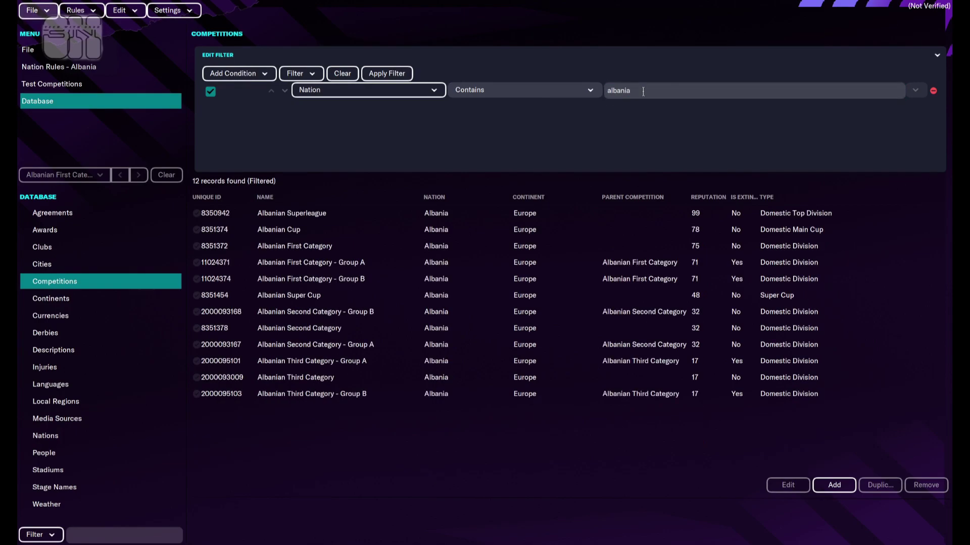
left_click(379, 214)
Step: Open the Albanian Superleague details, change reputation from 99 to 120, and show its Teams list
double_click(366, 215)
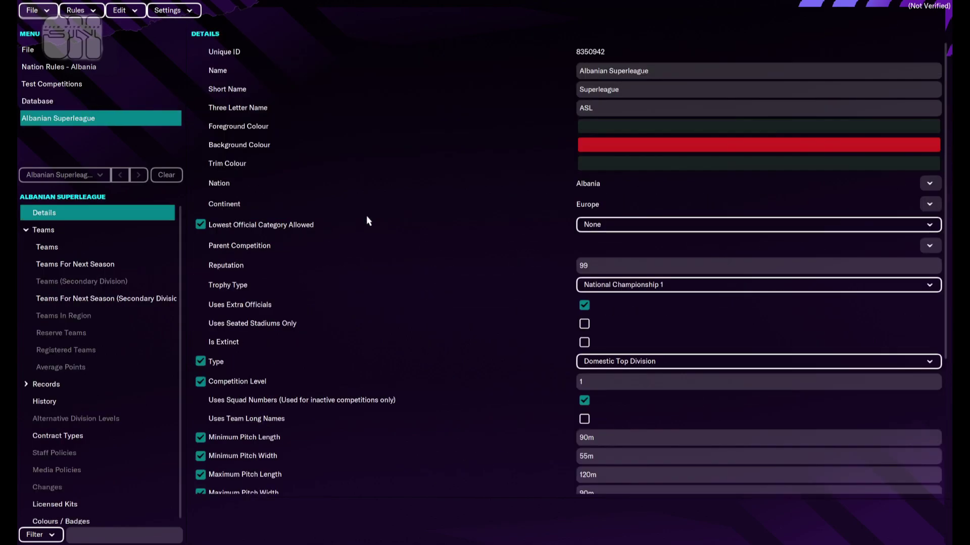
left_click(591, 265)
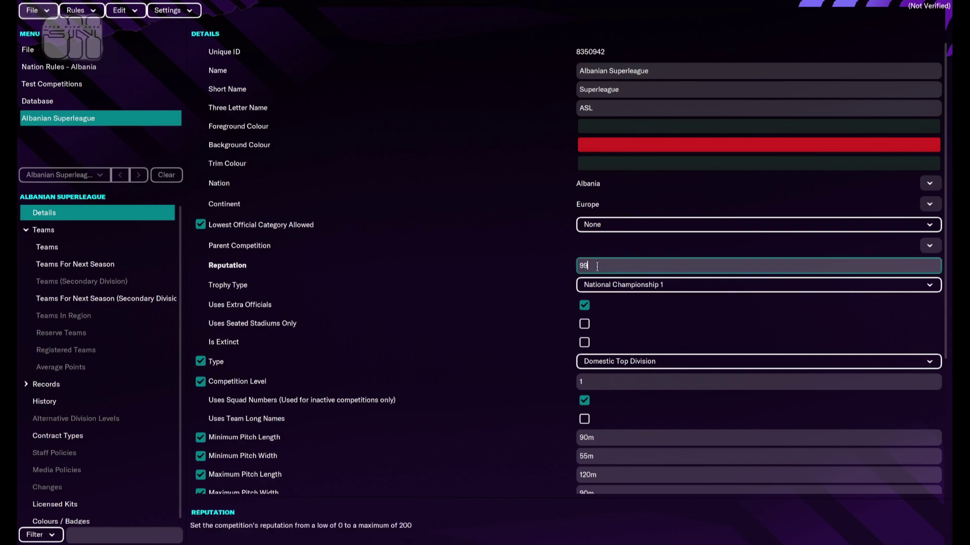
type("120")
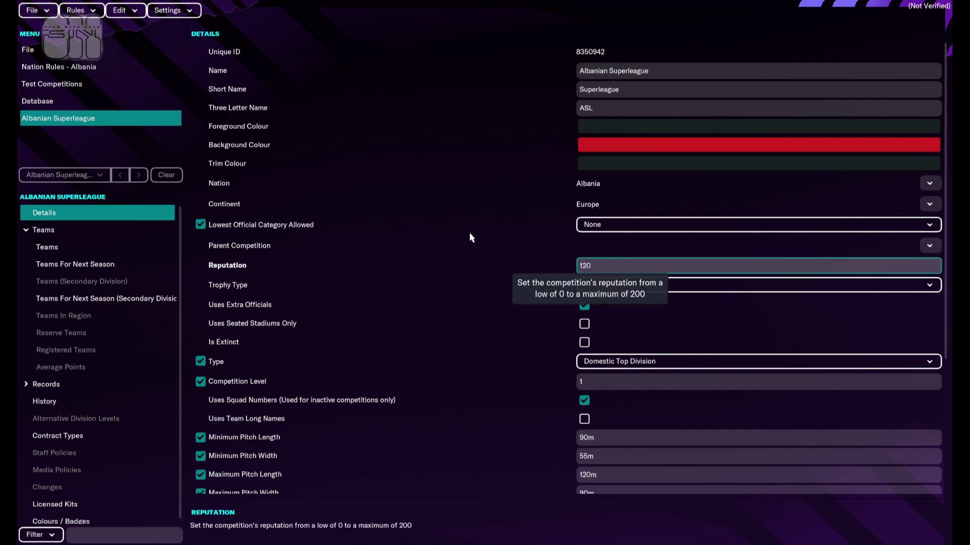
left_click(63, 247)
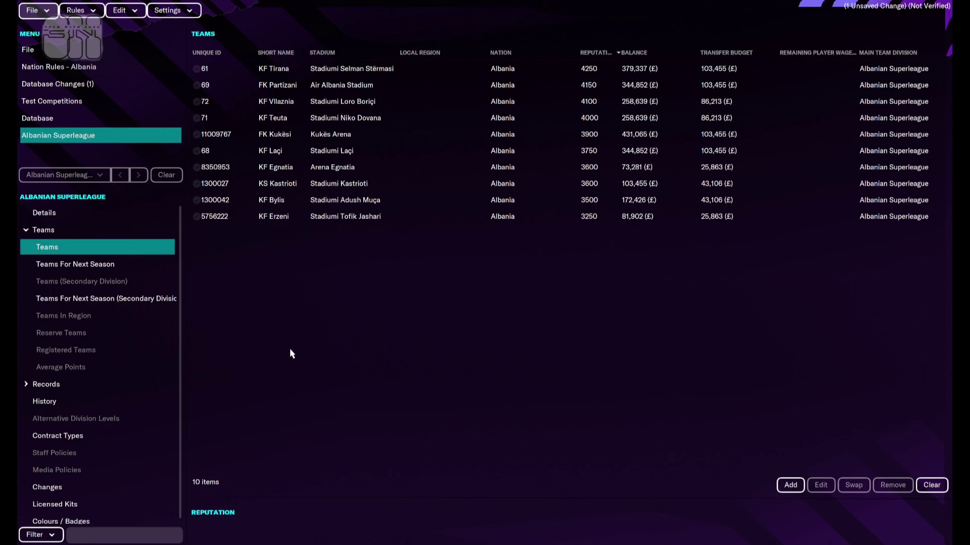
Step: Start adding teams, filter the search to Nation contains 'albania', and widen the Name column
left_click(803, 484)
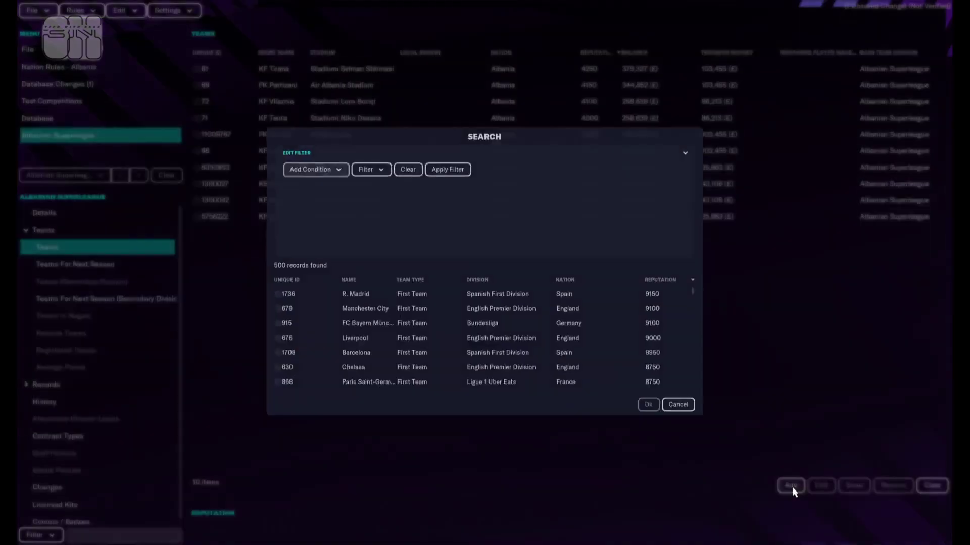
left_click(306, 159)
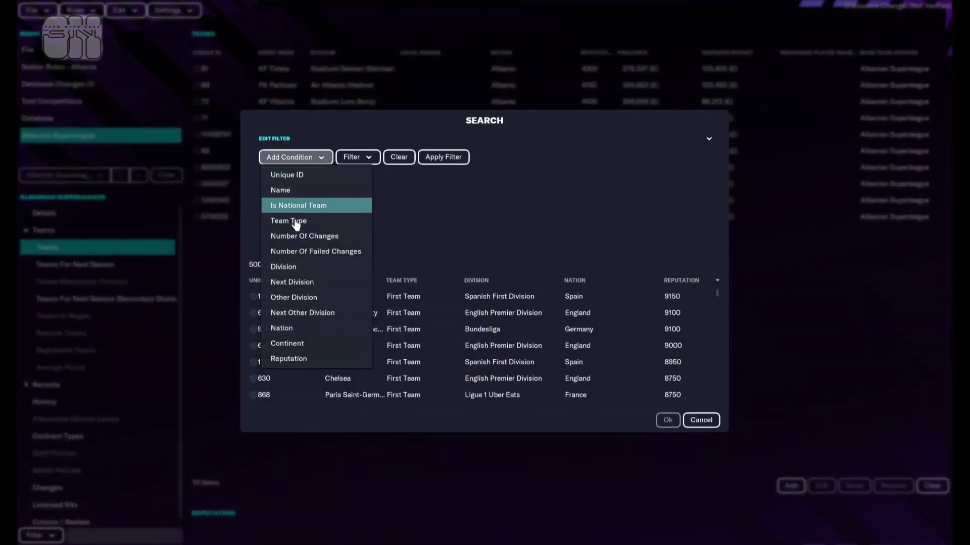
left_click(294, 335)
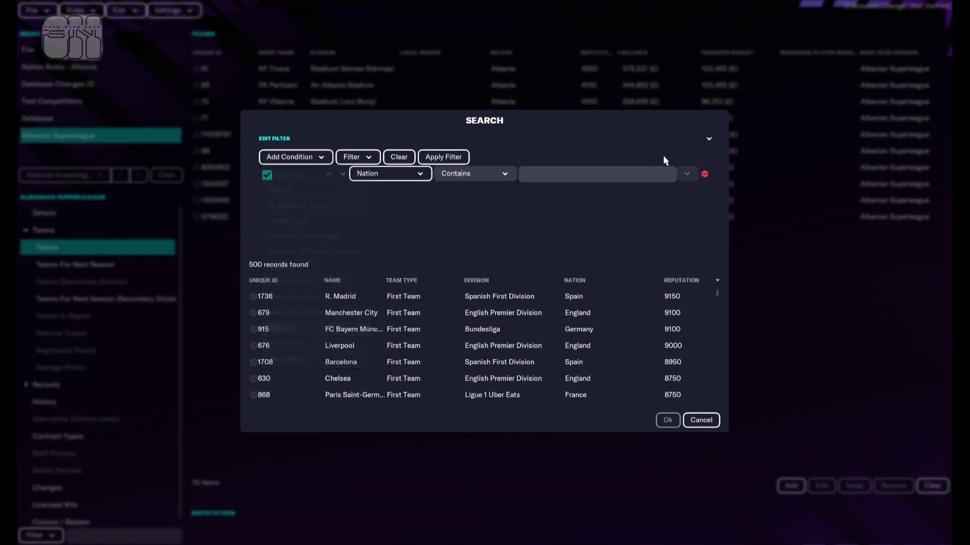
type("al")
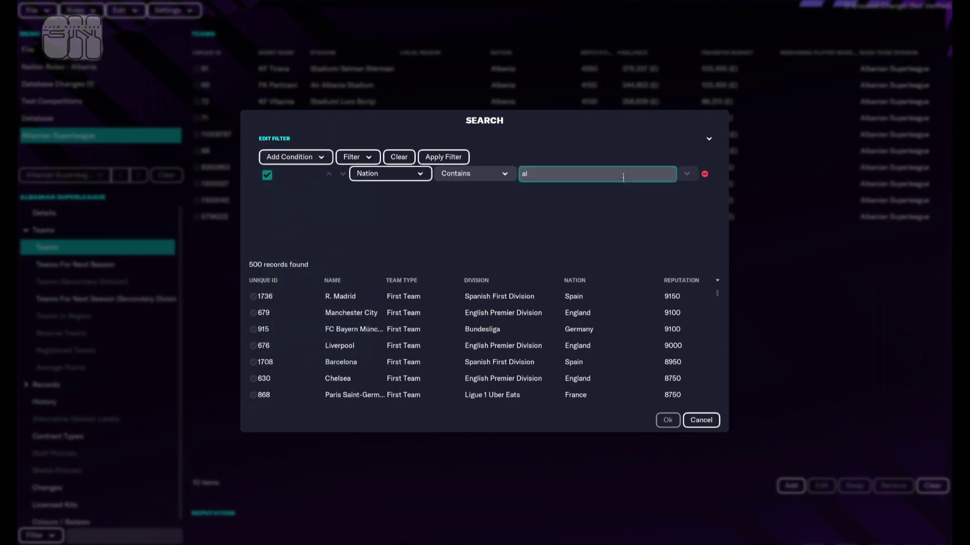
type("bania")
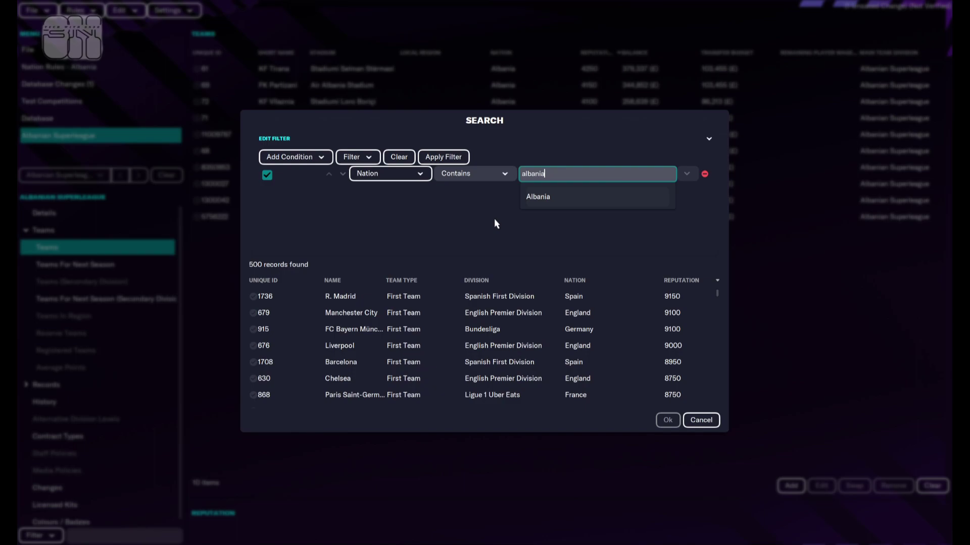
right_click(572, 172)
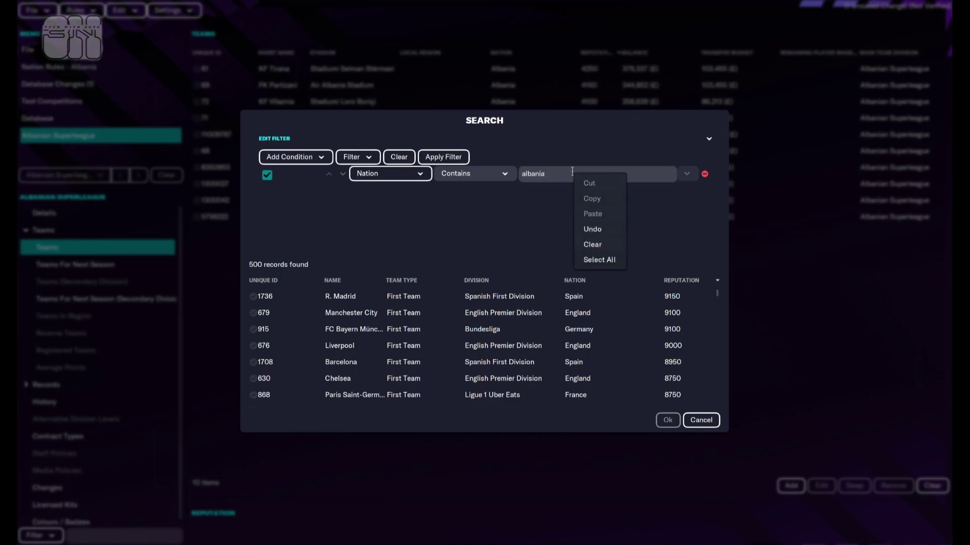
left_click(555, 178)
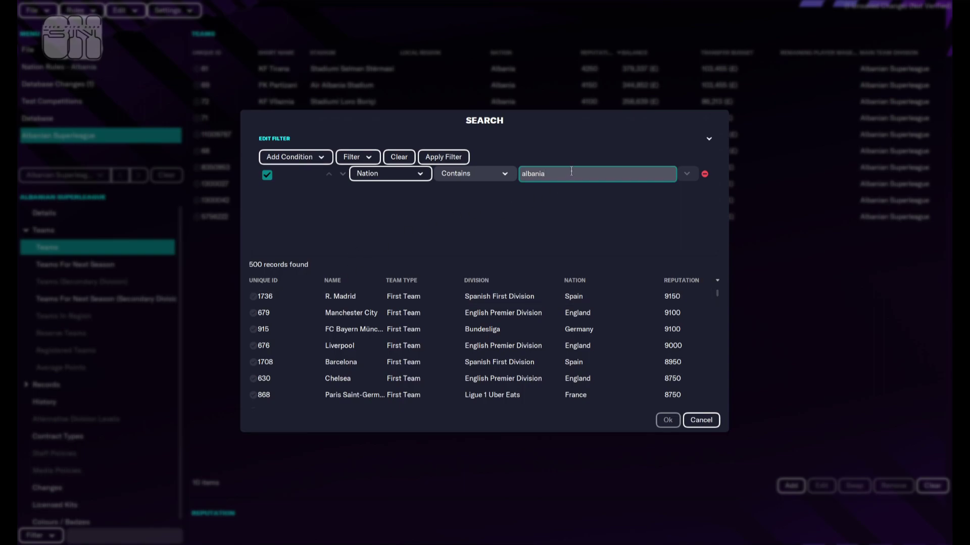
key("Return")
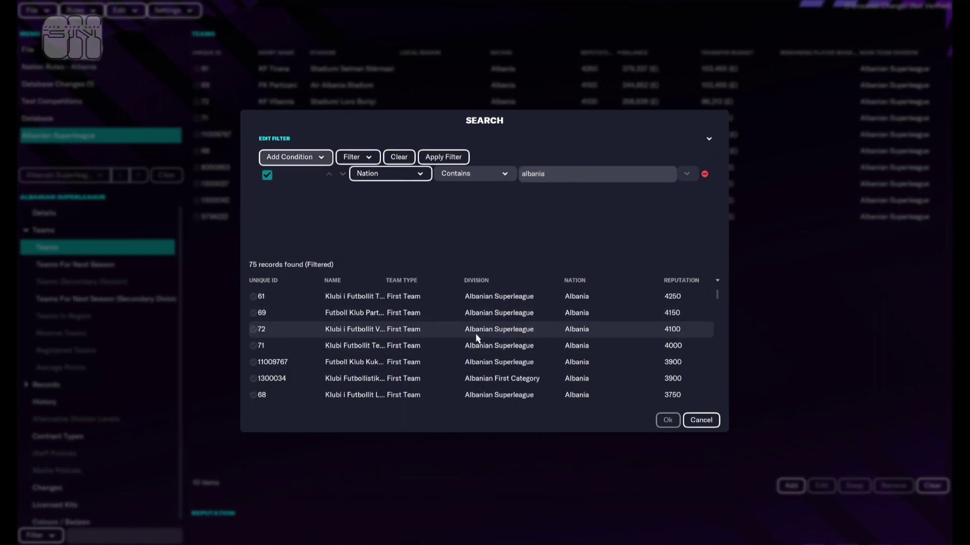
left_click_drag(387, 280, 430, 280)
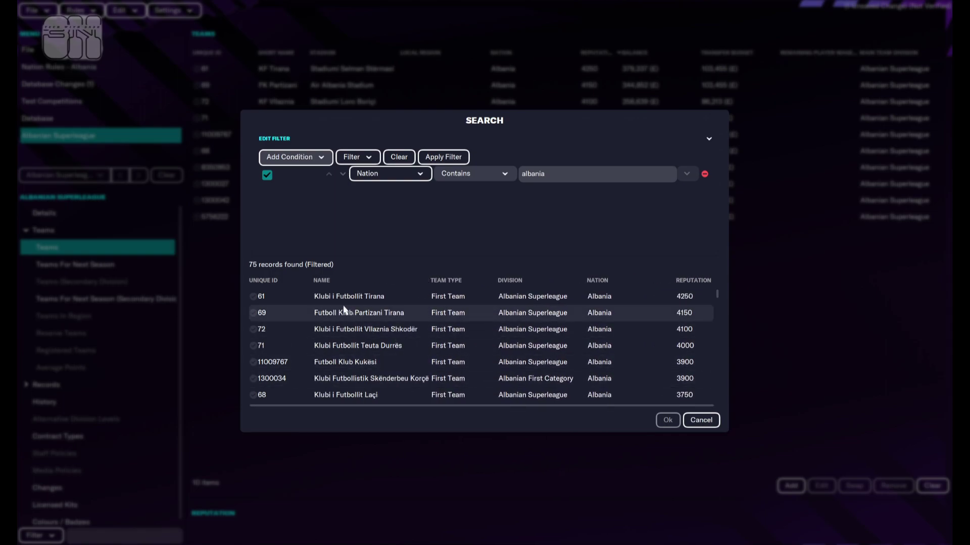
Step: Tick 15 Albanian clubs, from Tirana and Partizani through Skënderbeu to Korabi Peshkopi, and confirm
left_click(302, 301)
left_click_drag(302, 309, 298, 347)
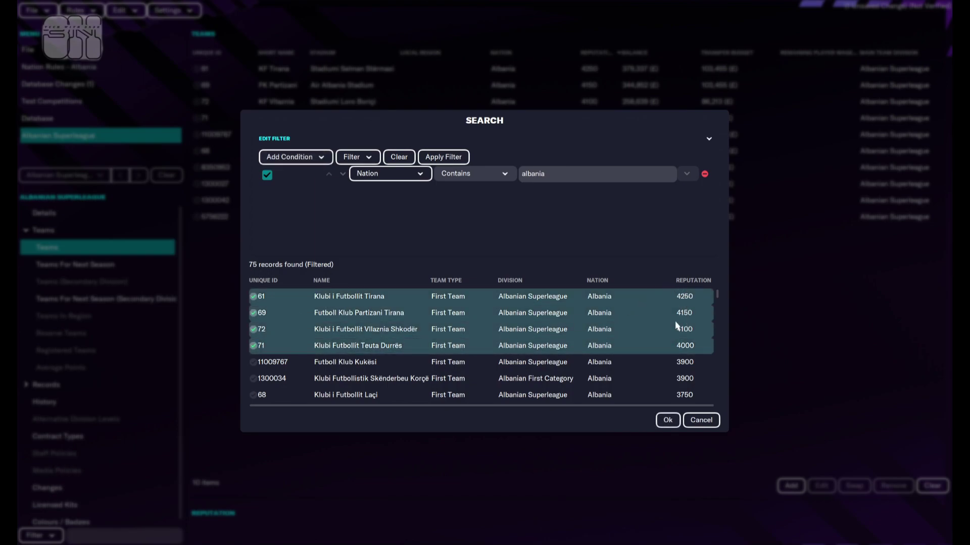
left_click_drag(299, 362, 300, 372)
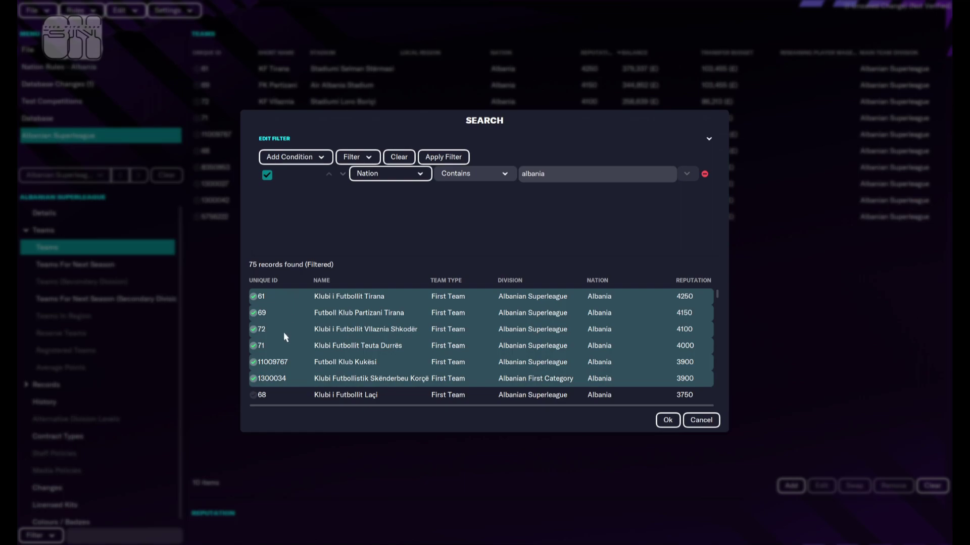
left_click(292, 395)
scroll(304, 353, "down", 4)
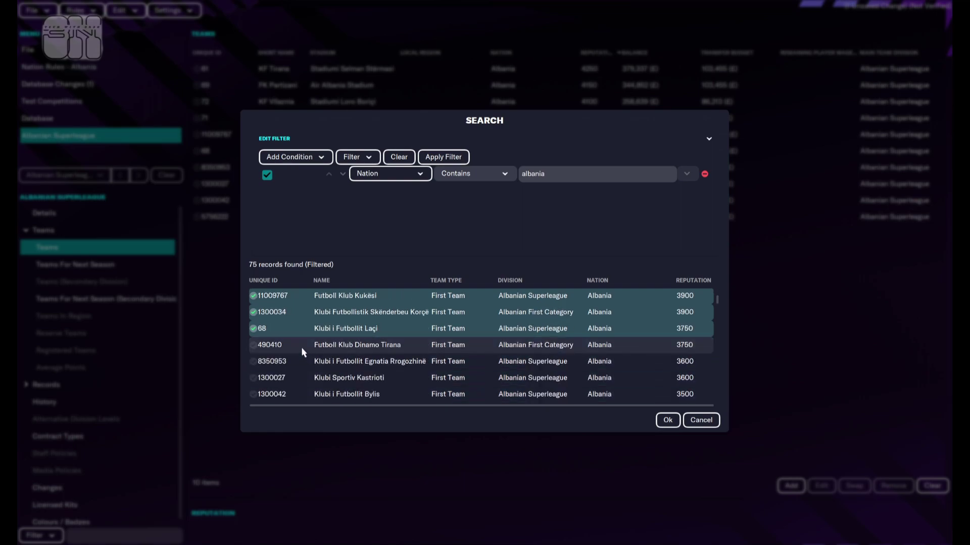
left_click_drag(301, 347, 299, 396)
scroll(310, 347, "down", 3)
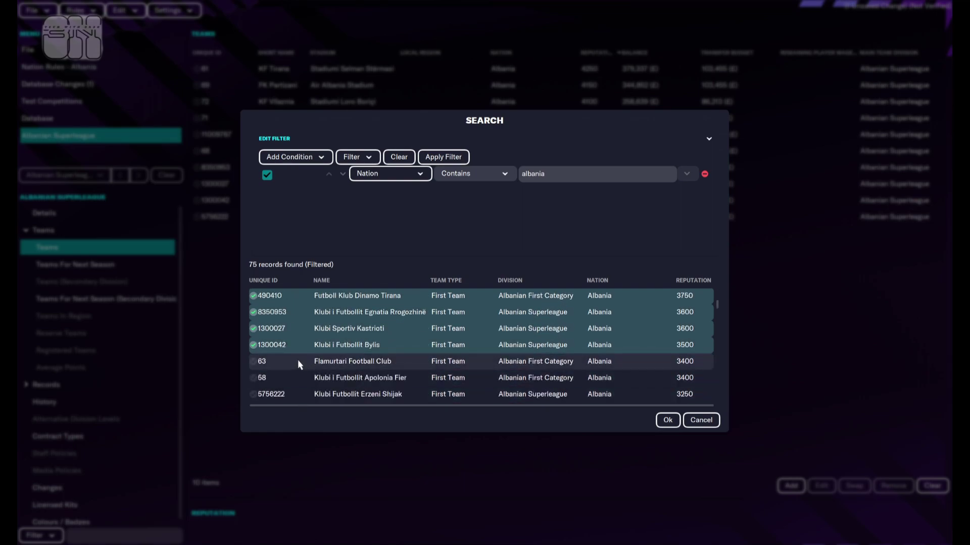
left_click_drag(298, 360, 299, 397)
scroll(301, 389, "down", 2)
left_click(304, 377)
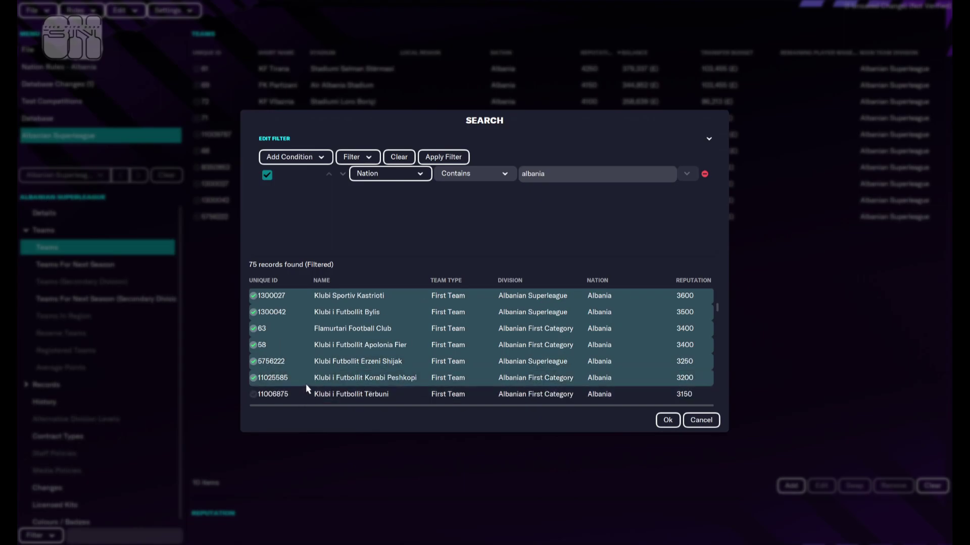
left_click(667, 421)
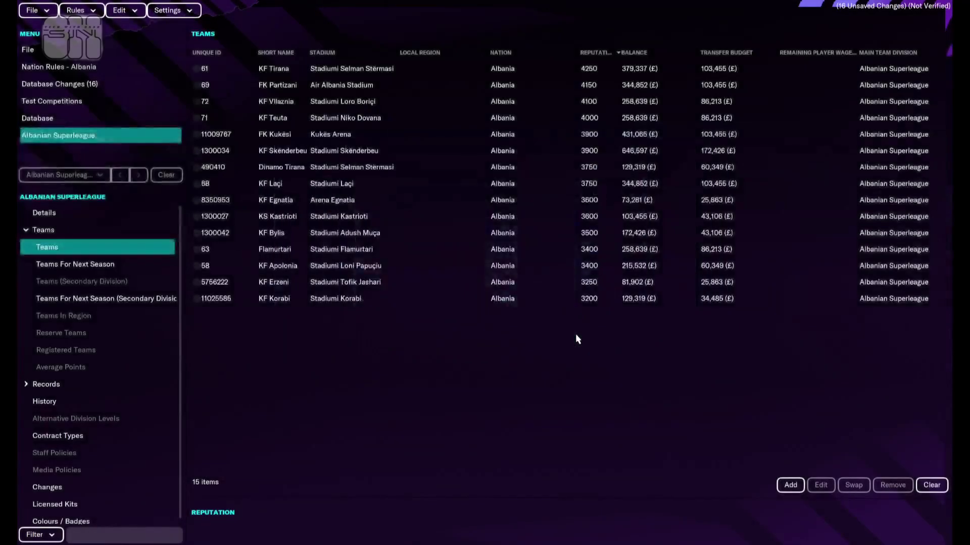